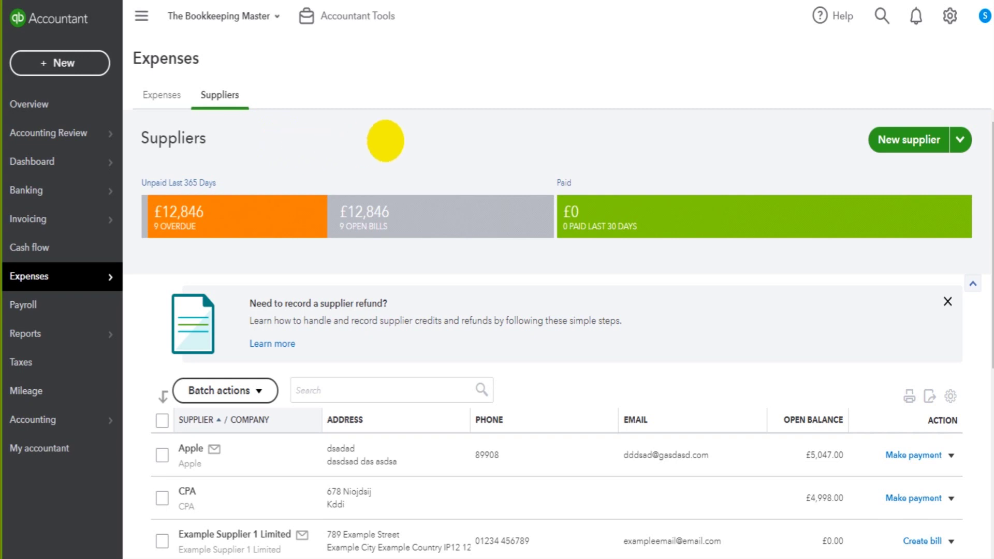
# Scroll the Suppliers list down until the Example Supplier 1 Limited row is visible.
pyautogui.scroll(-4, 385, 140)
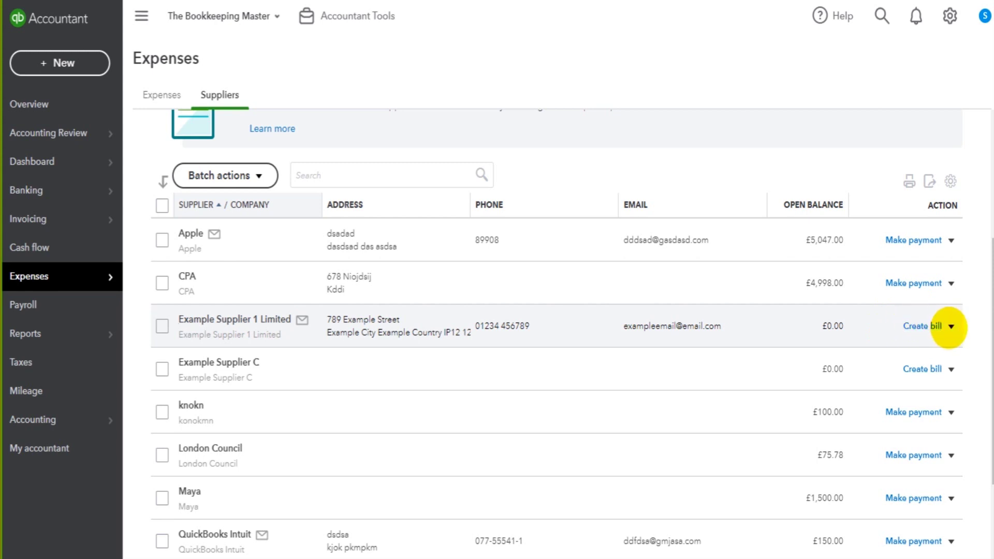
pyautogui.click(950, 326)
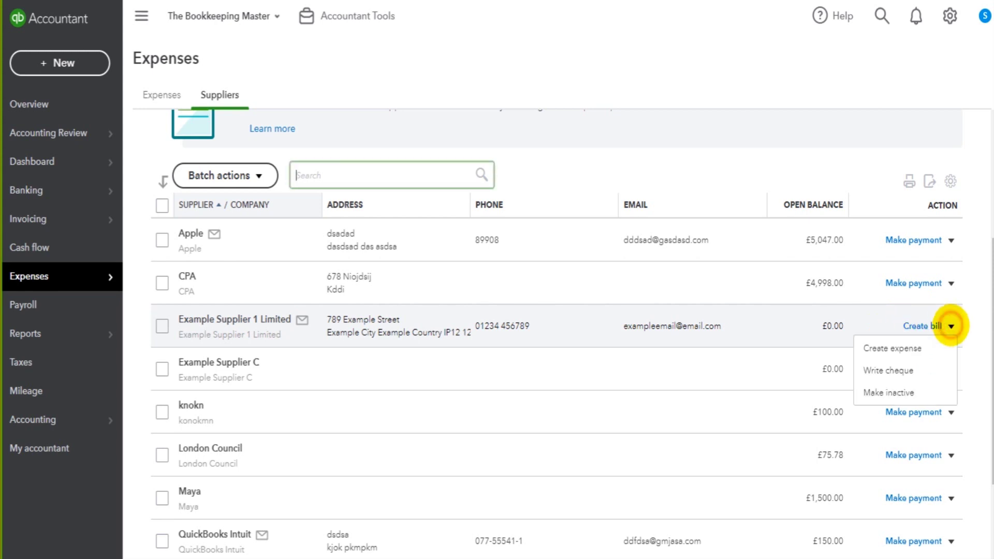
pyautogui.click(978, 326)
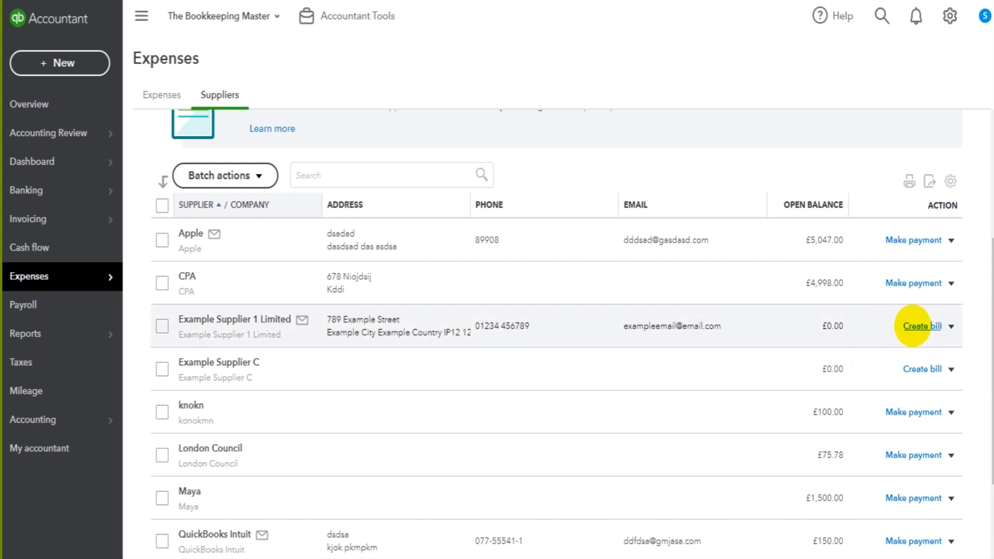
pyautogui.click(912, 326)
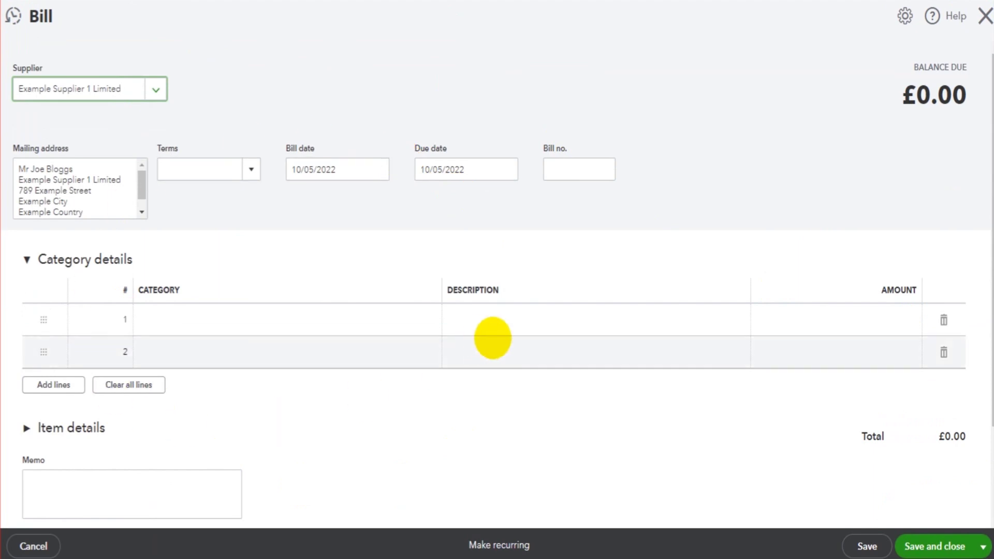
pyautogui.click(985, 15)
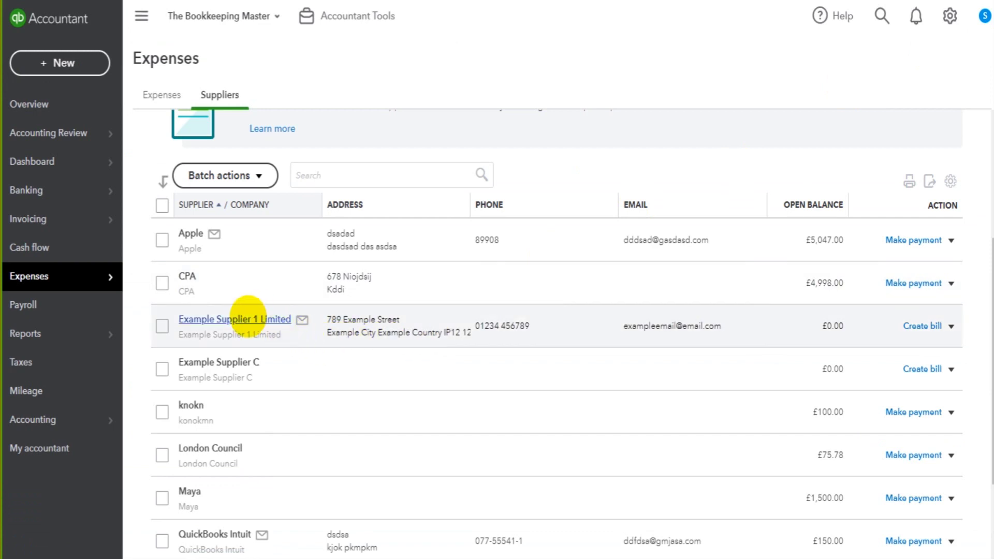
# Open Example Supplier 1 Limited's page and start a new bill for that supplier.
pyautogui.click(248, 317)
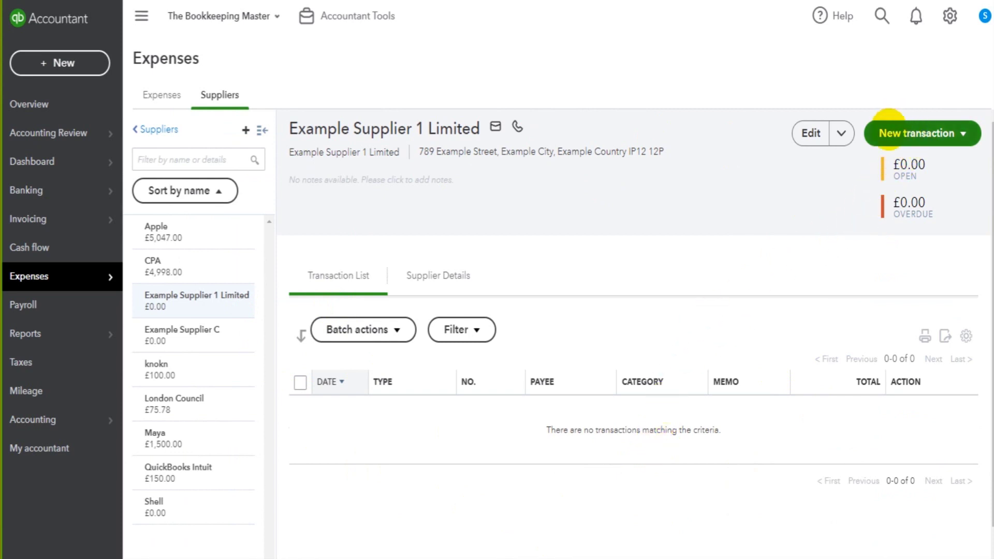
pyautogui.click(945, 123)
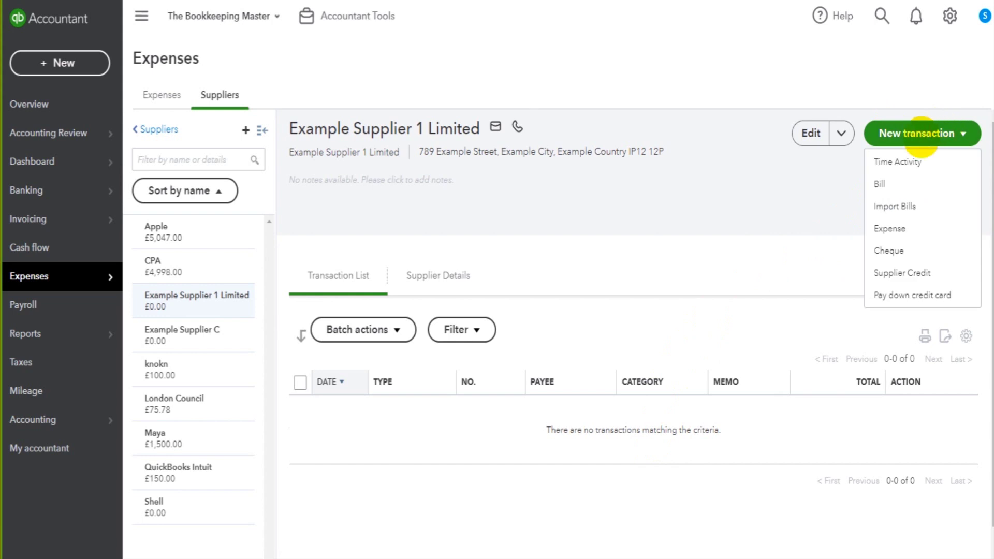
pyautogui.click(880, 183)
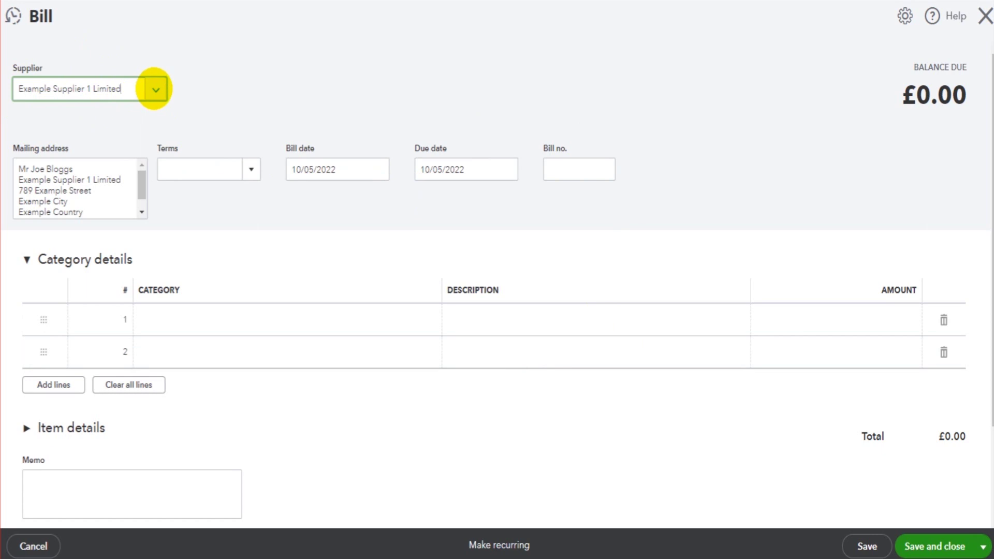
# Confirm Example Supplier 1 Limited as the bill's supplier.
pyautogui.click(154, 89)
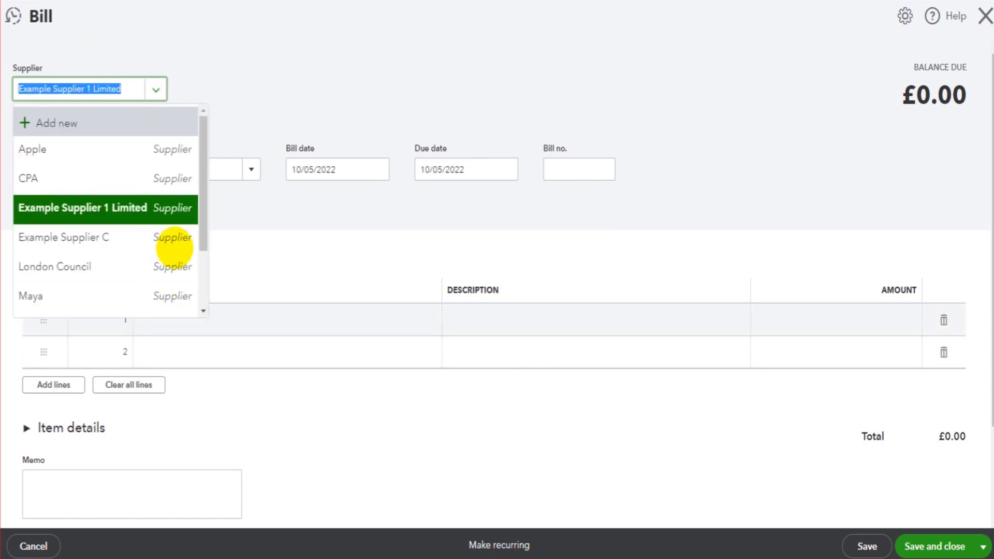
pyautogui.scroll(-1, 151, 228)
pyautogui.scroll(3, 152, 228)
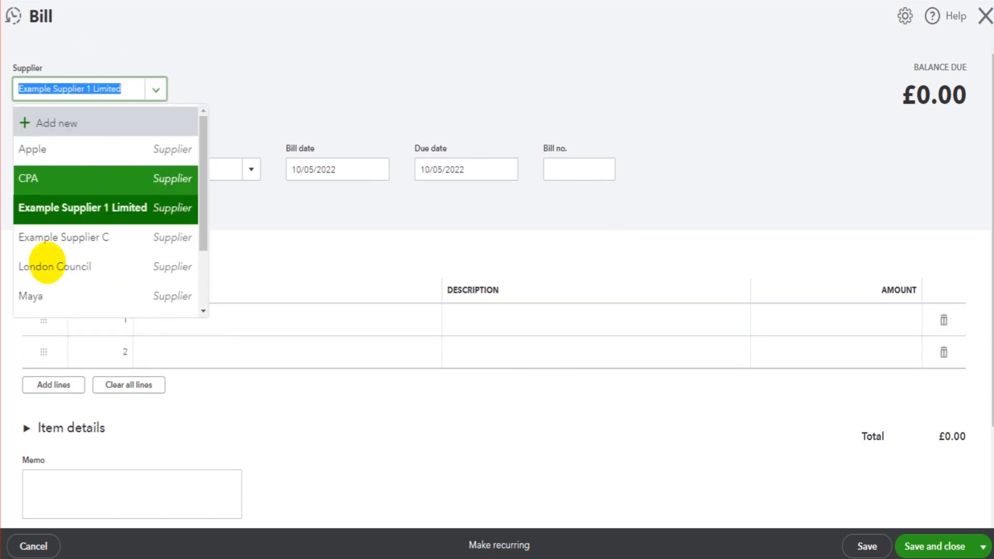
pyautogui.scroll(-2, 81, 247)
pyautogui.click(294, 244)
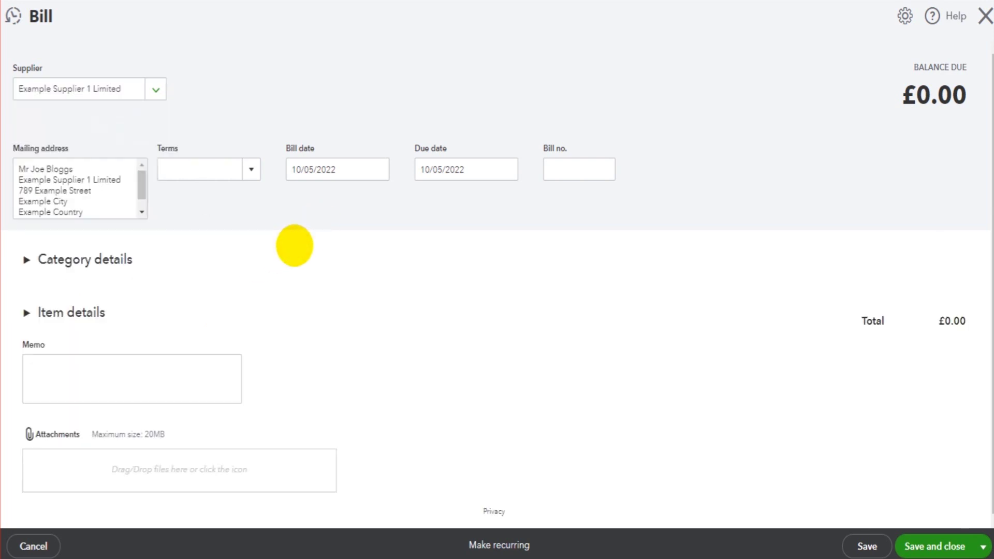
# Review the bill's mailing address, then bring up the payment terms choices.
pyautogui.click(28, 259)
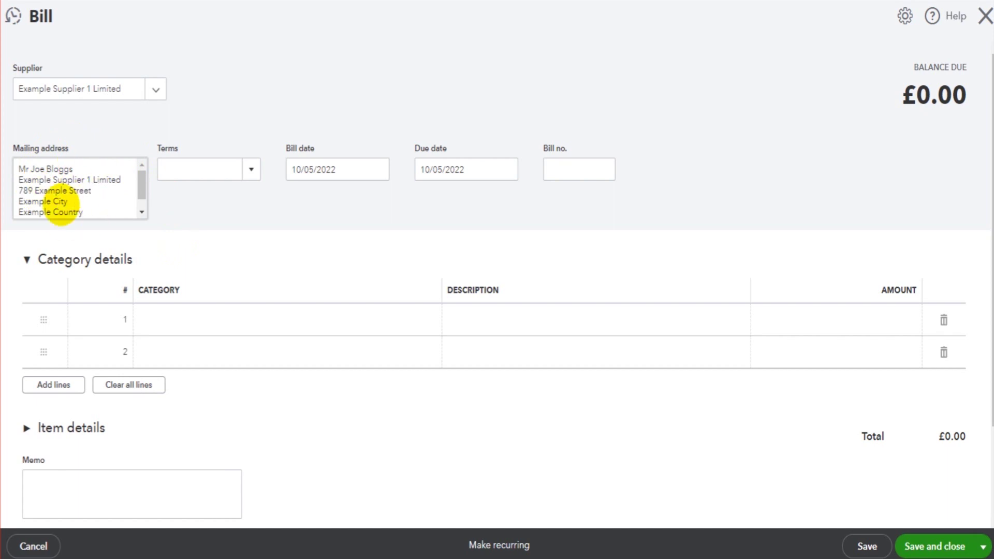
pyautogui.click(63, 169)
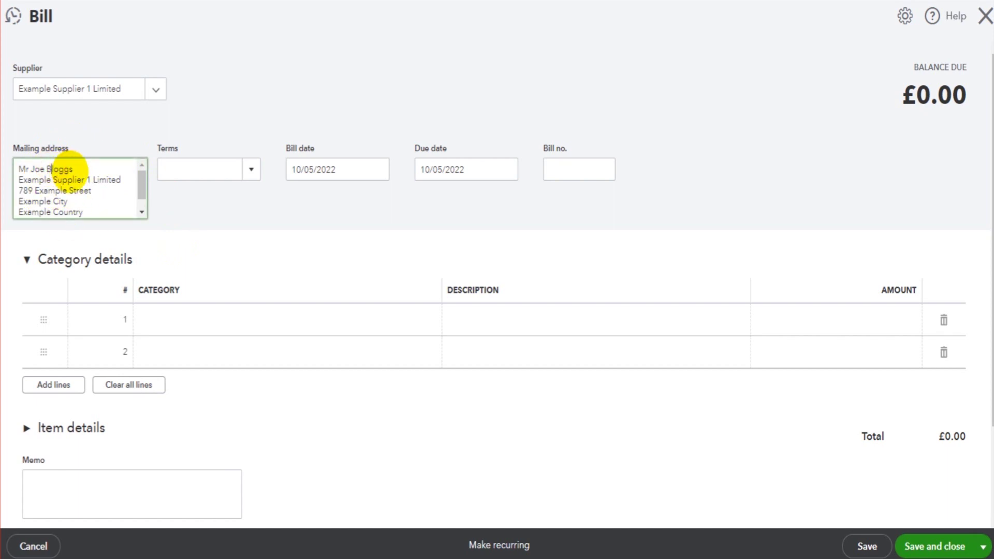
pyautogui.moveTo(86, 169); pyautogui.dragTo(15, 217)
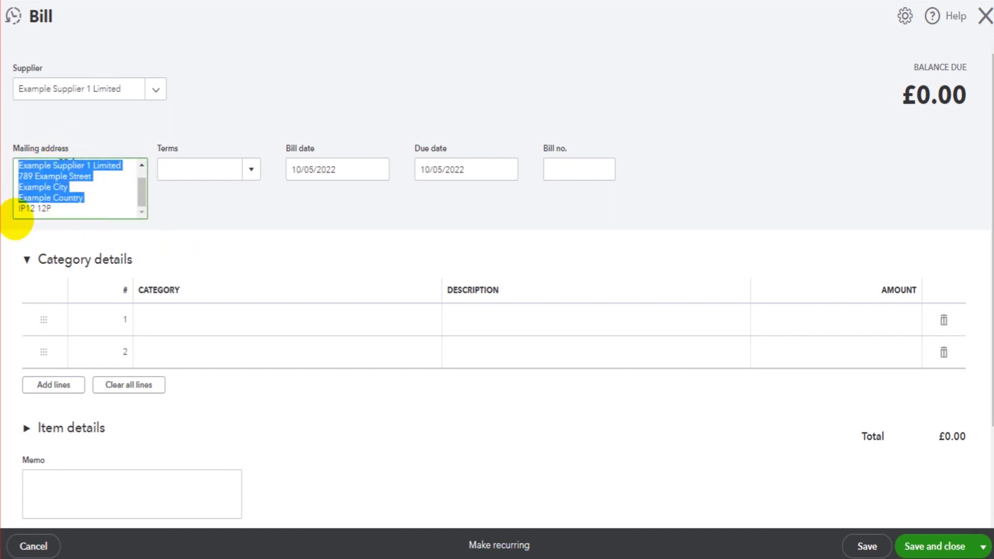
pyautogui.click(40, 175)
pyautogui.click(91, 190)
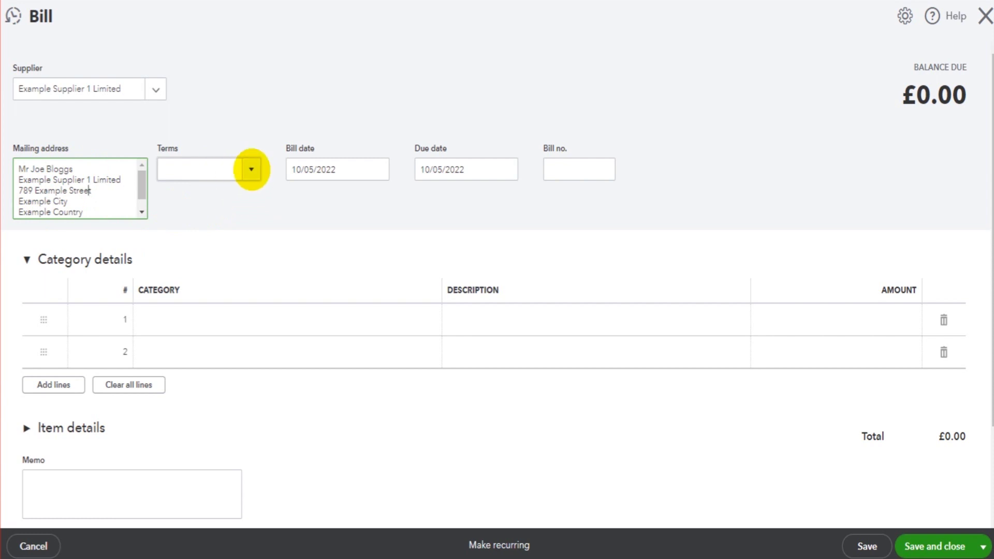
pyautogui.click(251, 169)
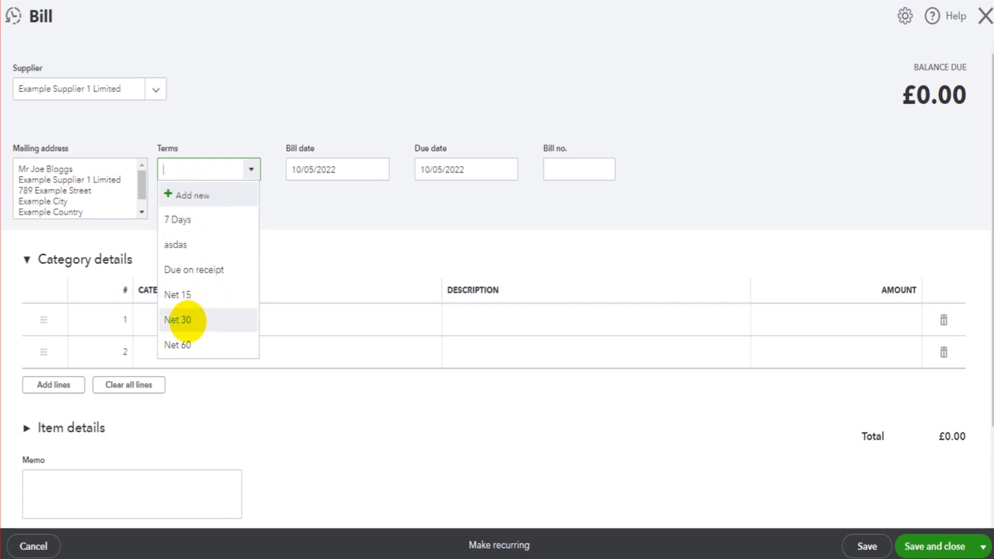
# Choose Net 30 terms and set the bill date to 03/05/2022.
pyautogui.click(184, 319)
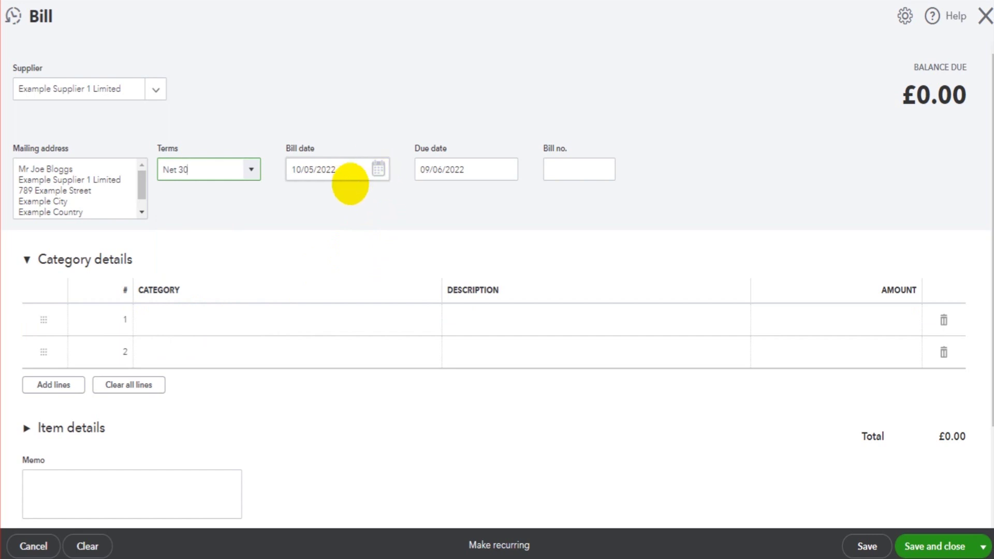
pyautogui.click(373, 170)
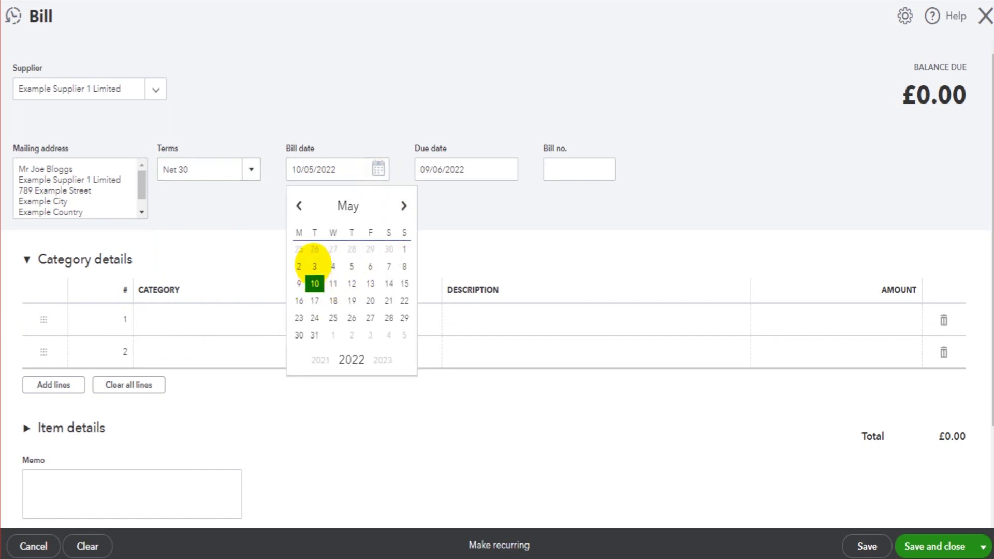
pyautogui.click(313, 265)
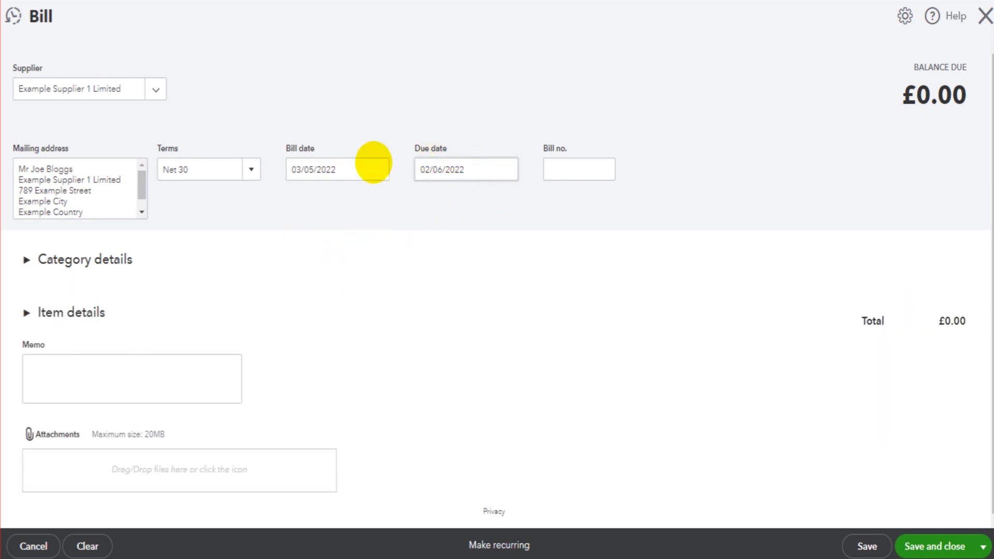
pyautogui.click(113, 264)
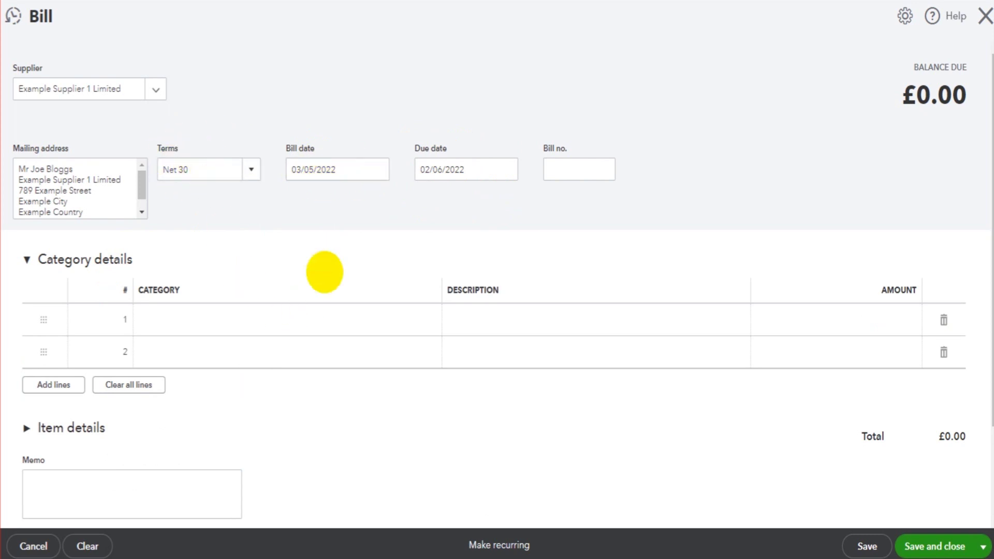
# Try Net 15 terms, then revert to Net 30 so the bill is due 02/06/2022.
pyautogui.click(251, 169)
pyautogui.click(195, 289)
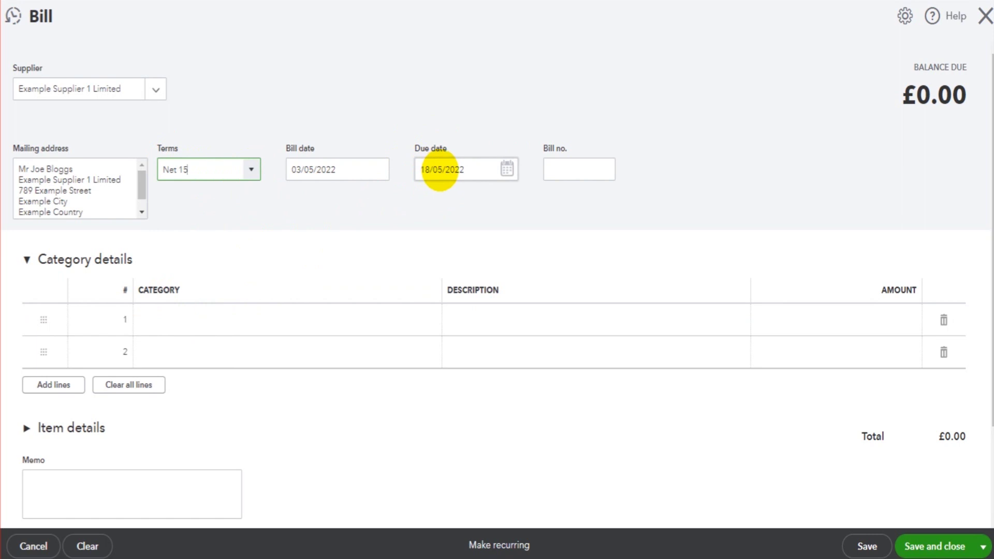
pyautogui.click(251, 169)
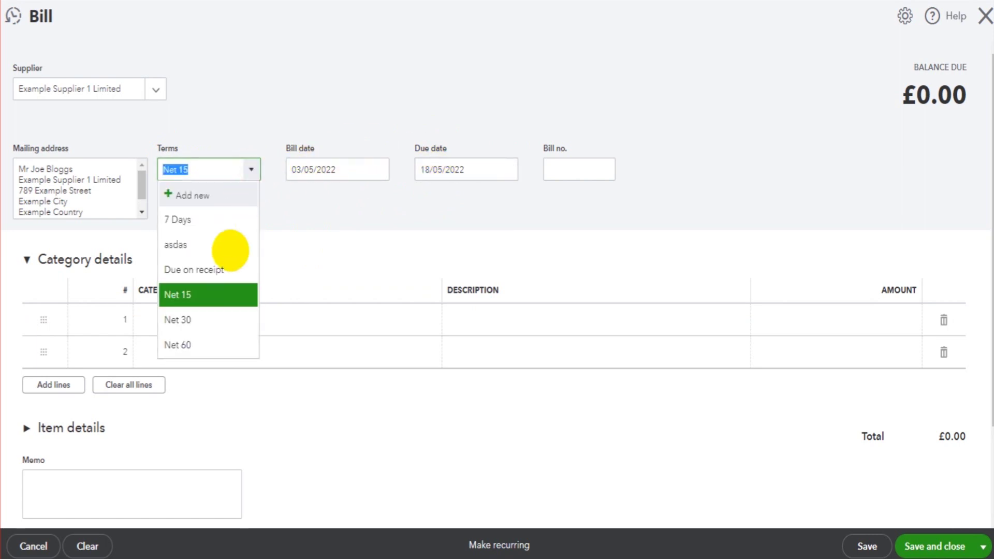
pyautogui.click(202, 318)
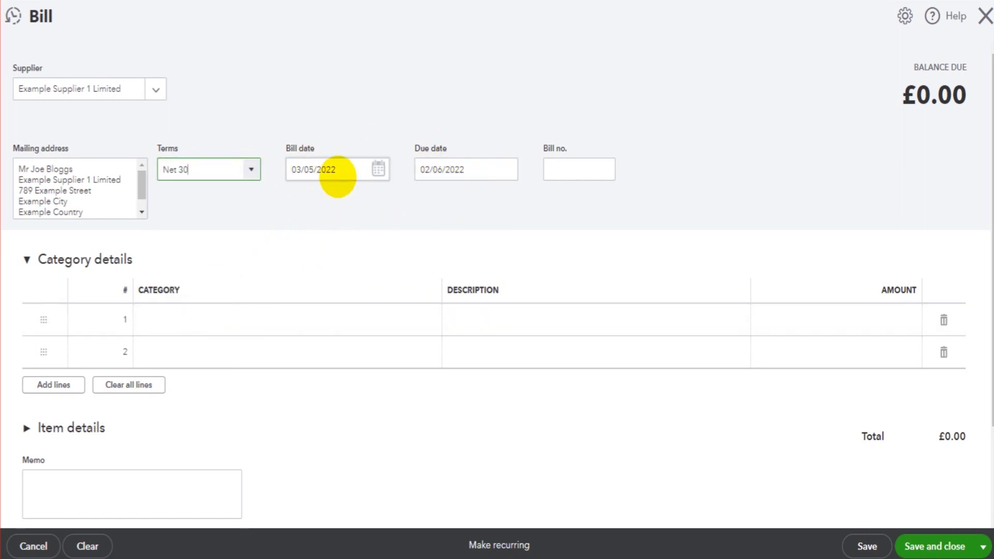
pyautogui.click(582, 170)
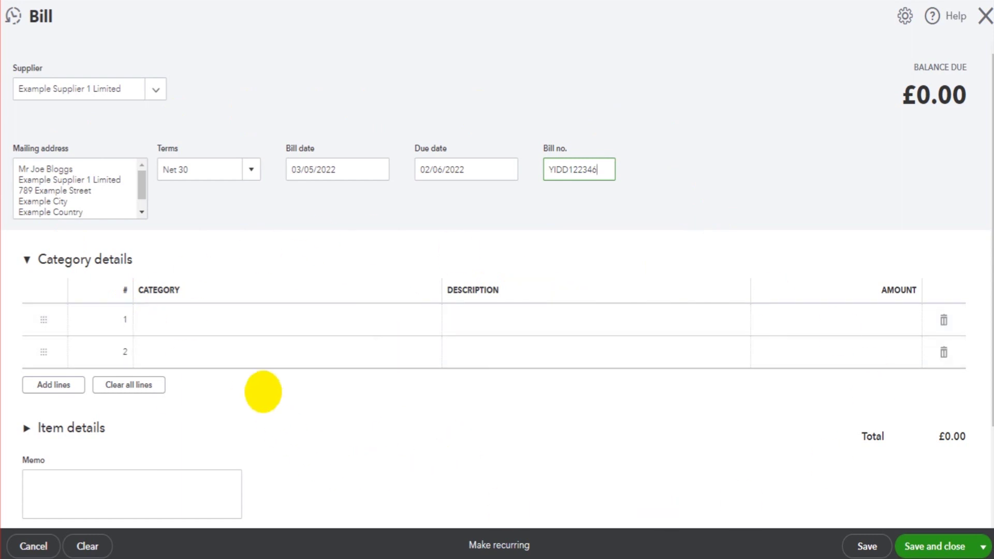
# Set line 1's category to Legal and professional fees.
pyautogui.click(244, 320)
pyautogui.click(484, 321)
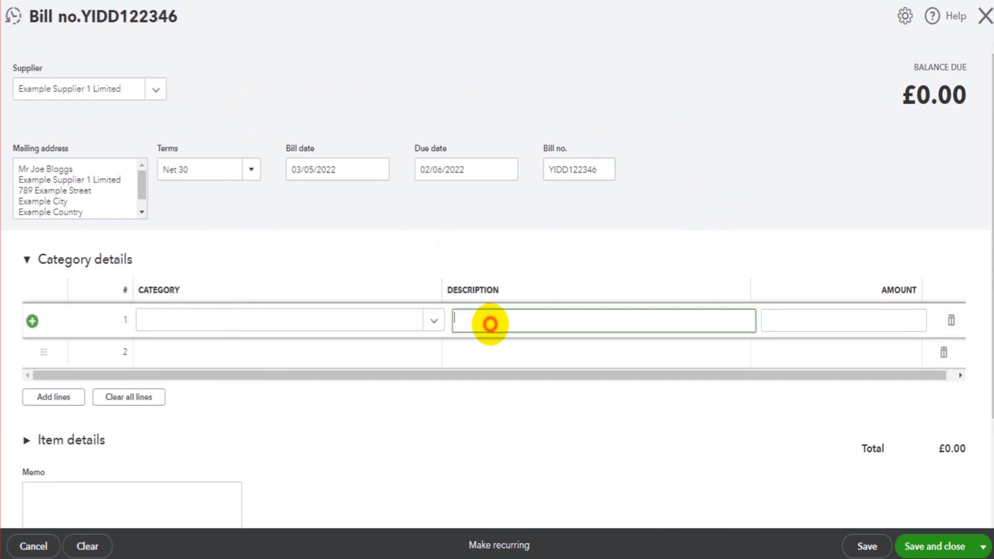
pyautogui.click(814, 322)
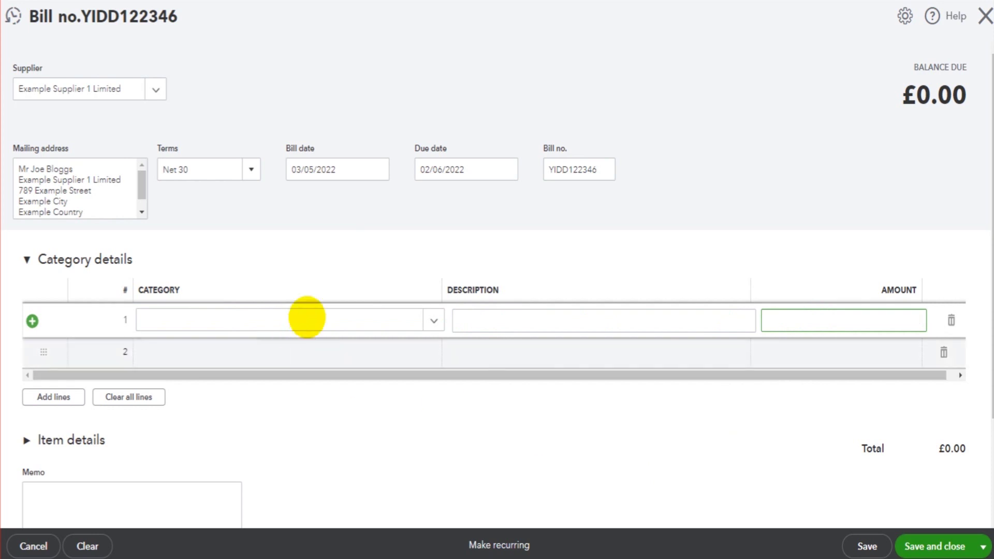
pyautogui.click(316, 319)
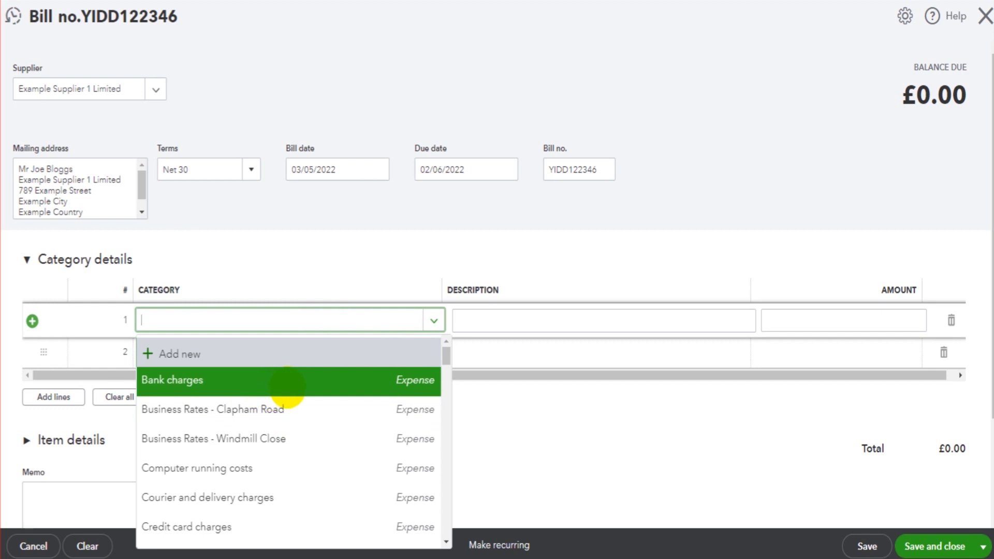
pyautogui.scroll(-2, 279, 424)
pyautogui.scroll(-4, 266, 455)
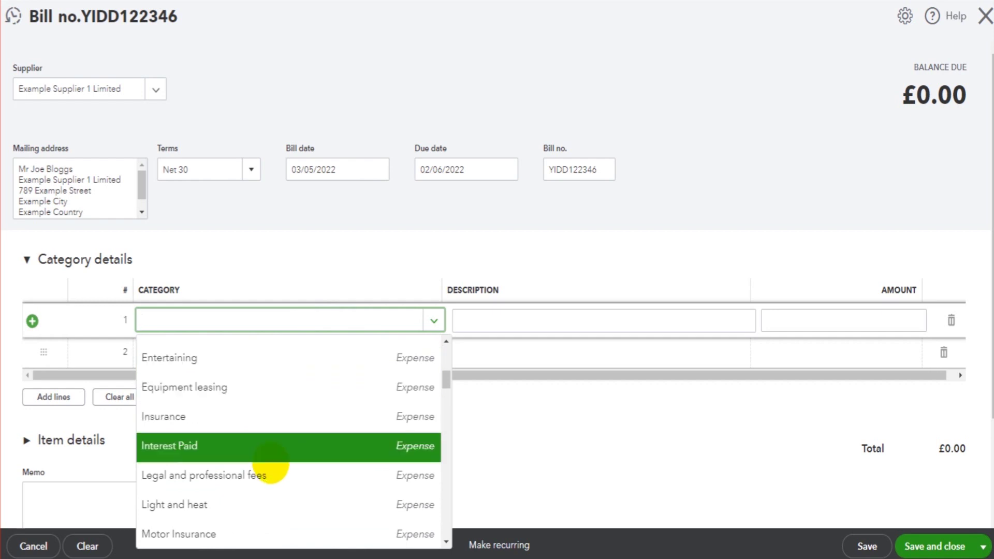
pyautogui.scroll(-8, 264, 440)
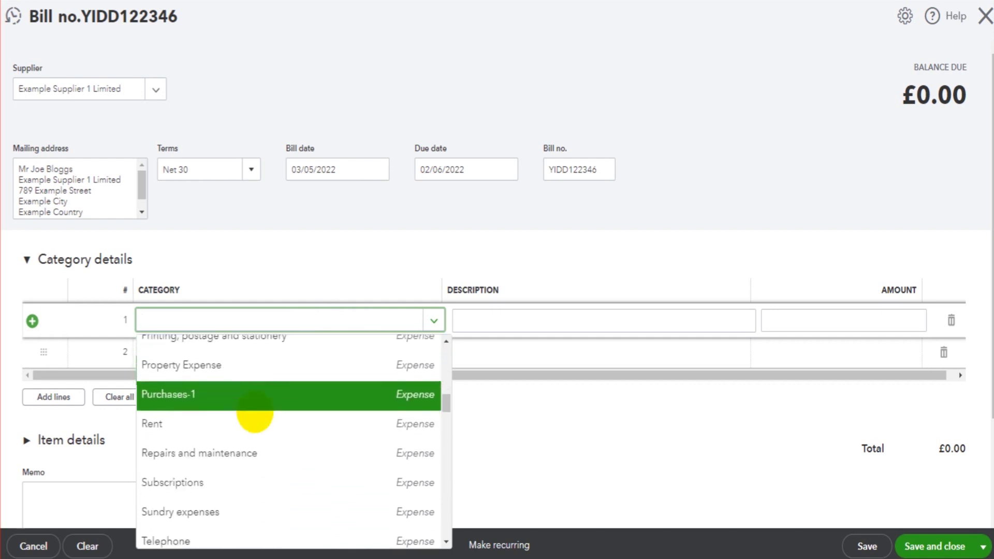
pyautogui.scroll(-4, 255, 420)
pyautogui.scroll(8, 310, 470)
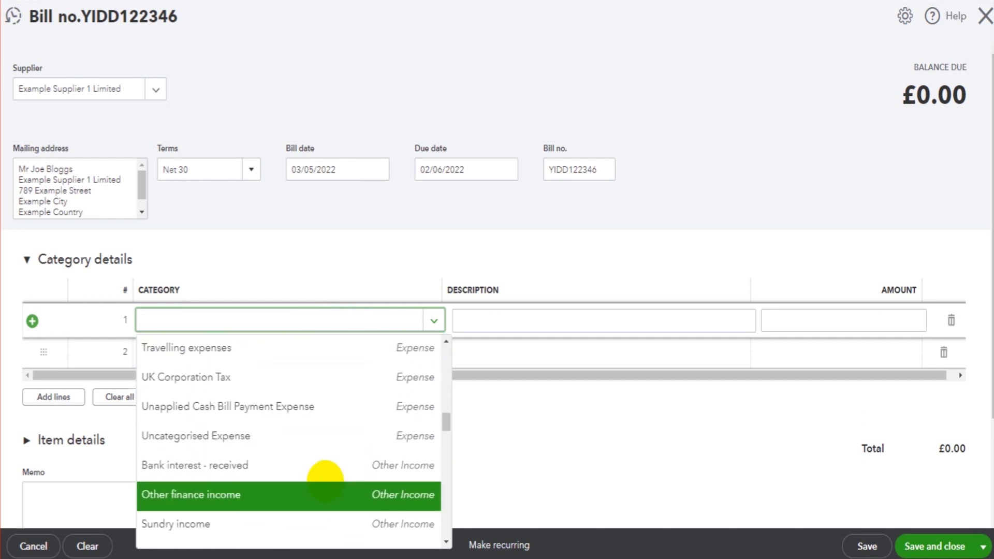
pyautogui.scroll(10, 331, 475)
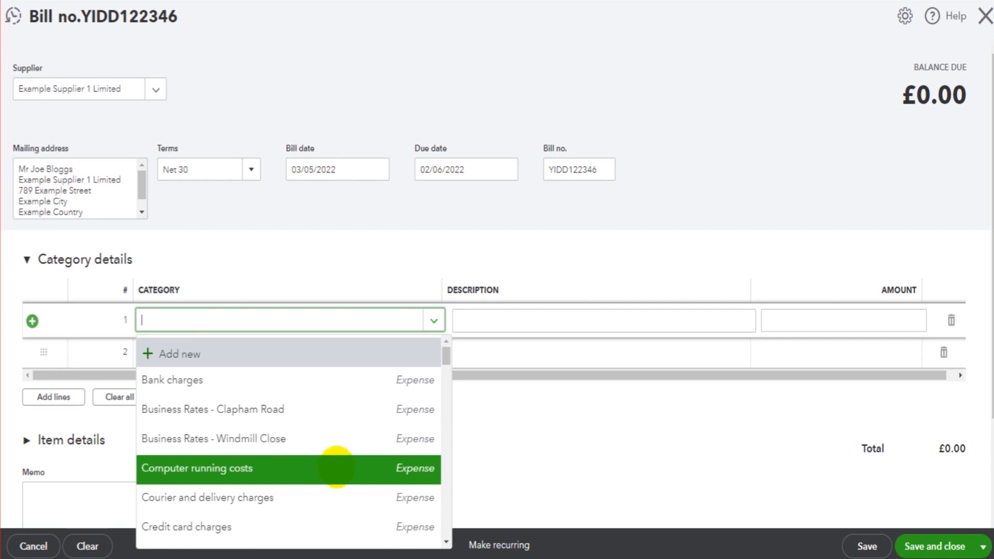
pyautogui.scroll(-4, 336, 467)
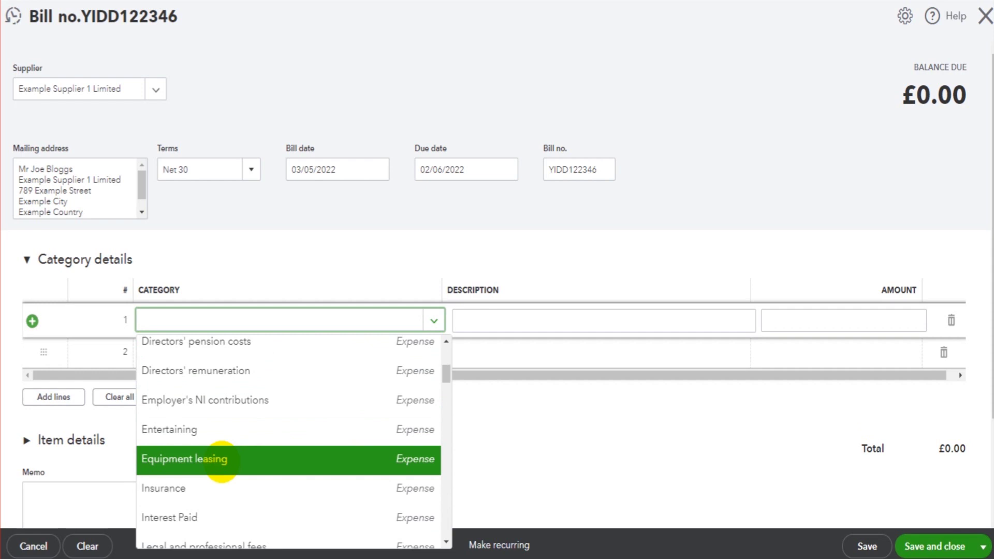
pyautogui.scroll(-2, 184, 488)
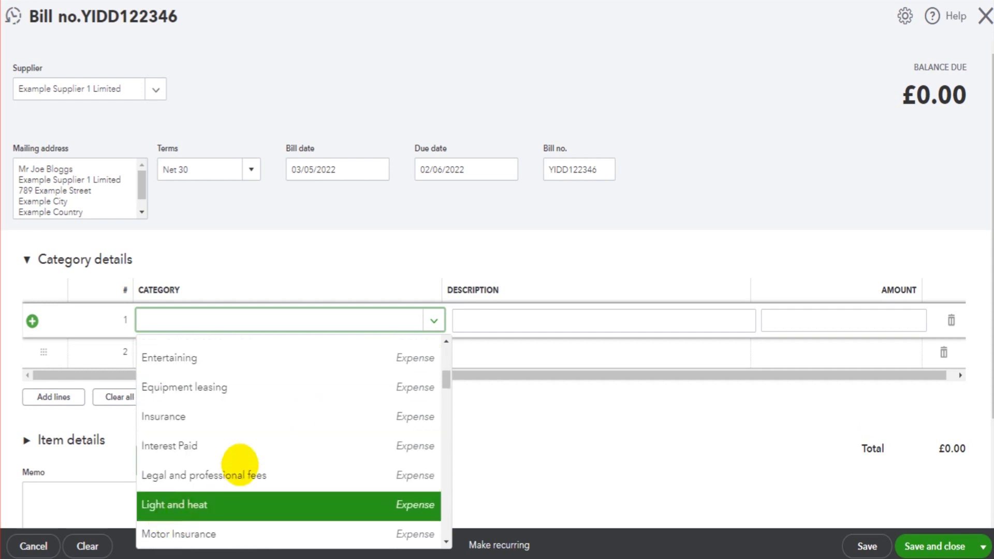
pyautogui.scroll(-2, 239, 465)
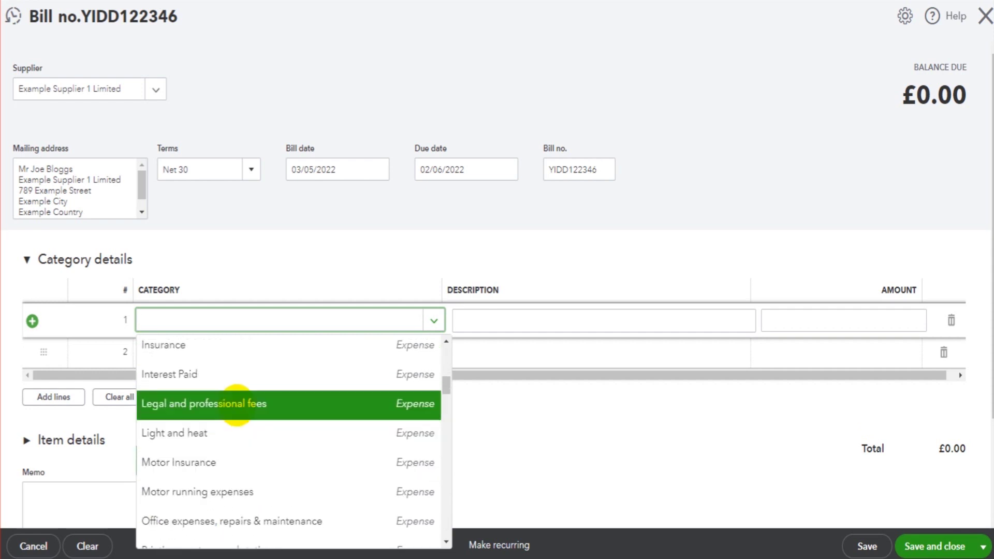
pyautogui.click(237, 402)
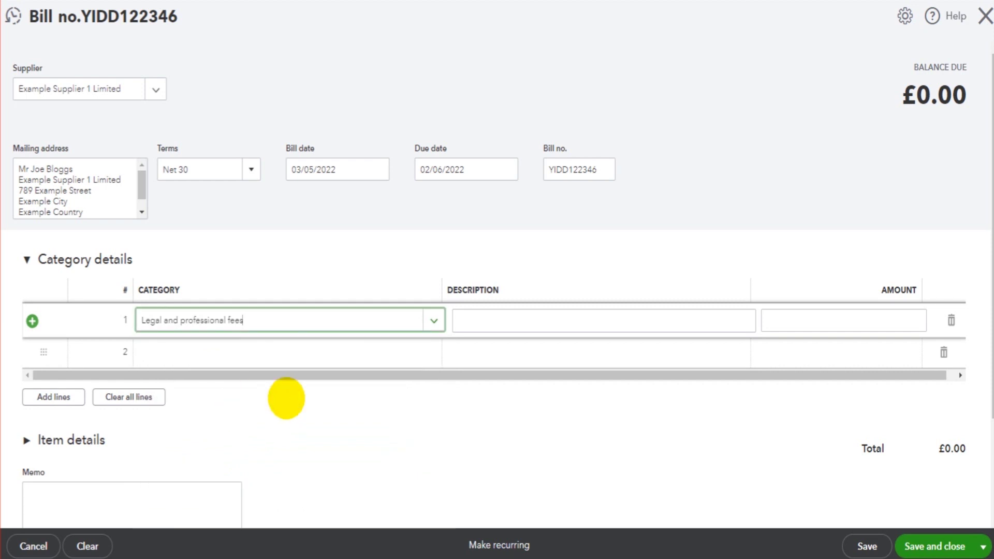
# Enter line 1 as 'Legal charges for April 2022' with amount 1,000.
pyautogui.click(493, 322)
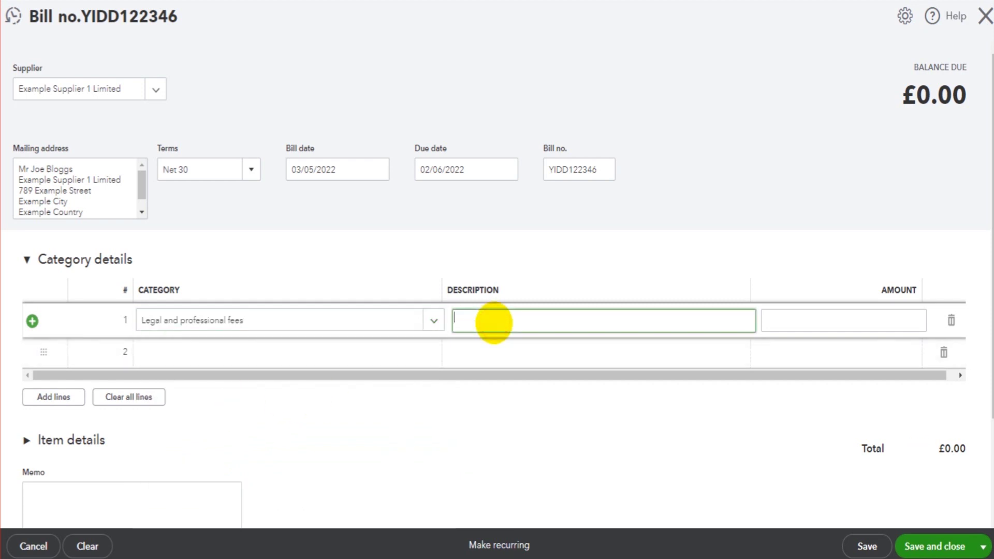
pyautogui.write('Legal charges')
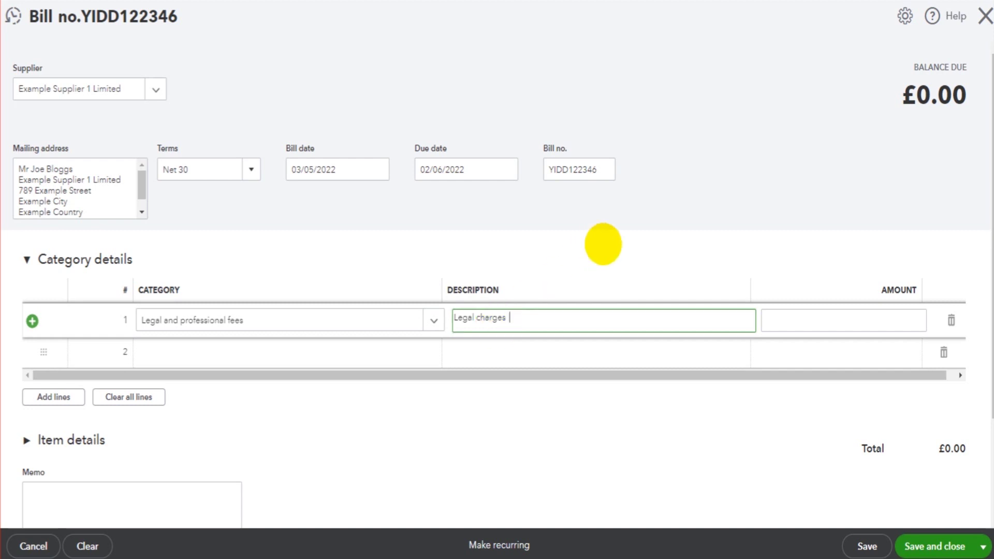
pyautogui.write('for April 2022')
pyautogui.press('Tab')
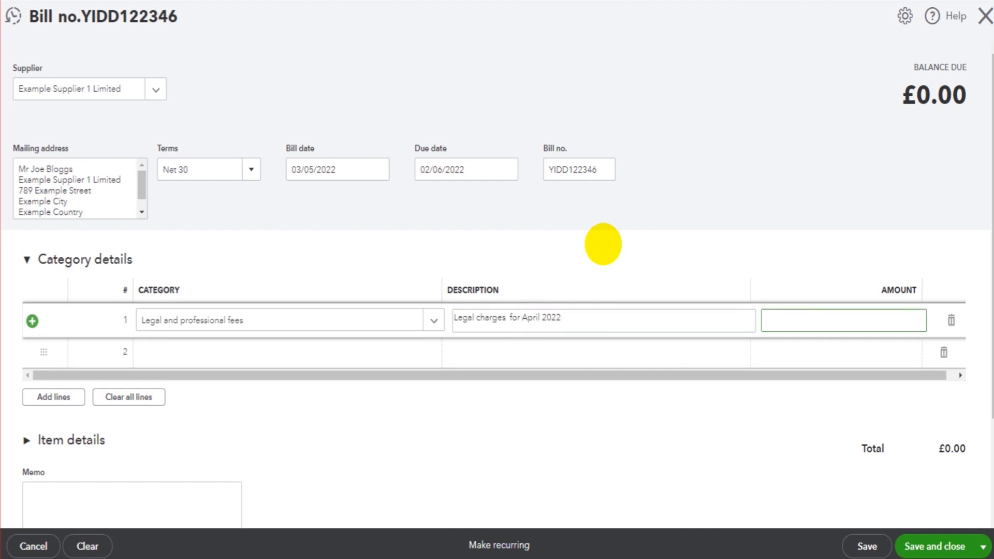
pyautogui.write('1,000')
pyautogui.press('Tab')
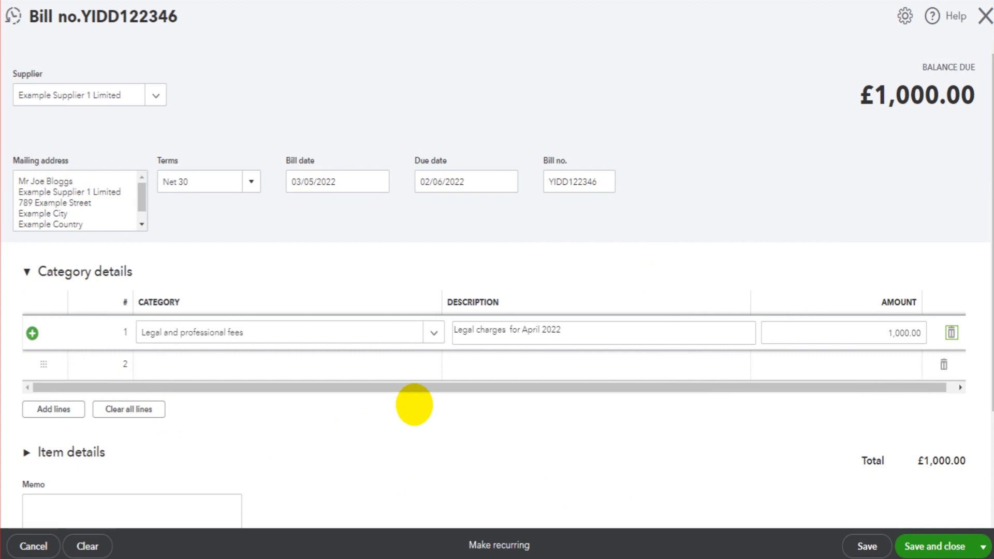
# Check the bill's dates, number and line 1 fields, then save and close it.
pyautogui.click(324, 182)
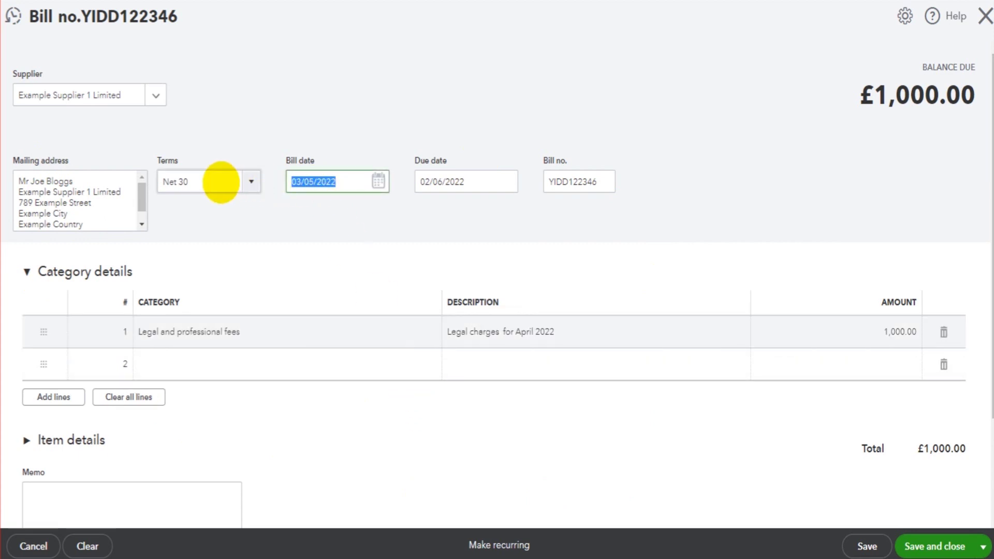
pyautogui.click(432, 179)
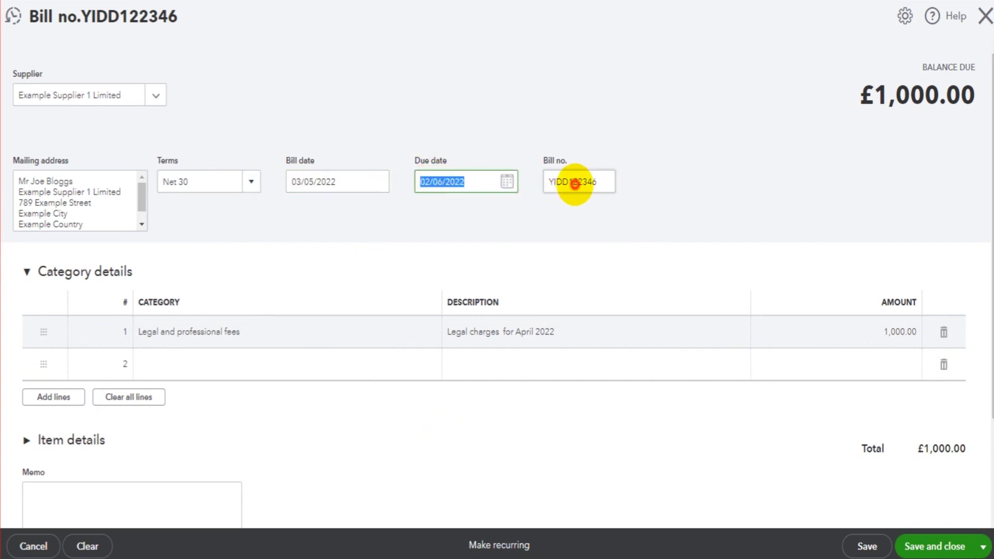
pyautogui.click(574, 184)
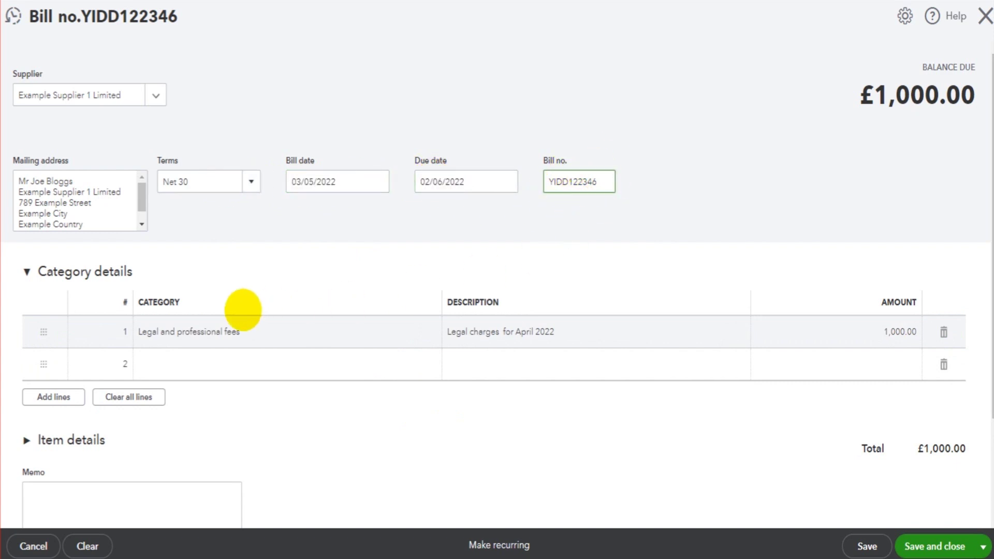
pyautogui.click(195, 330)
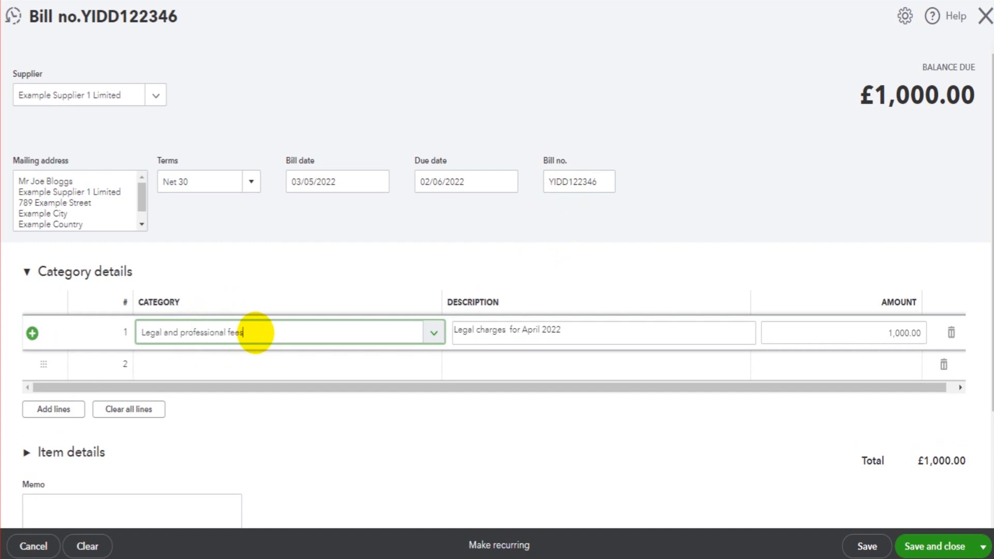
pyautogui.click(596, 339)
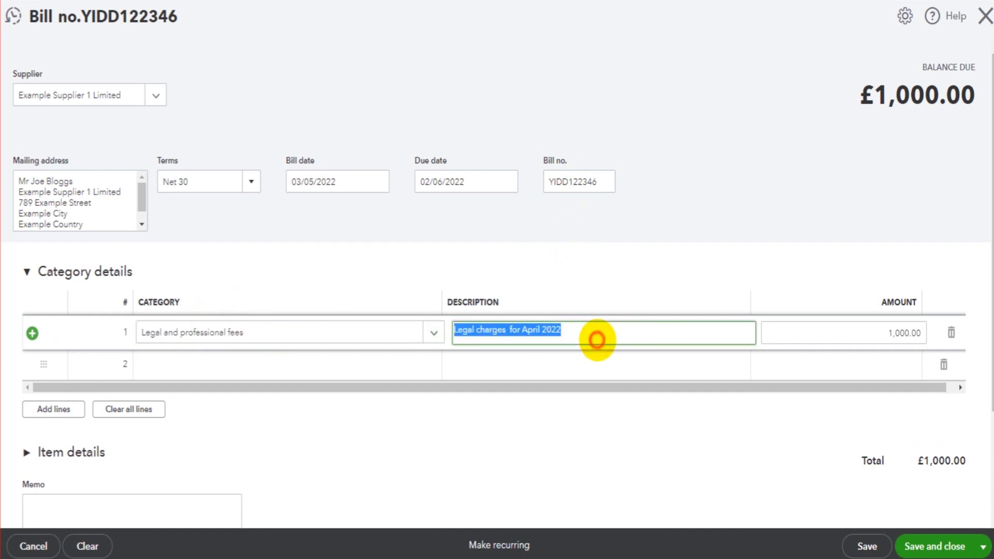
pyautogui.click(810, 336)
pyautogui.click(803, 335)
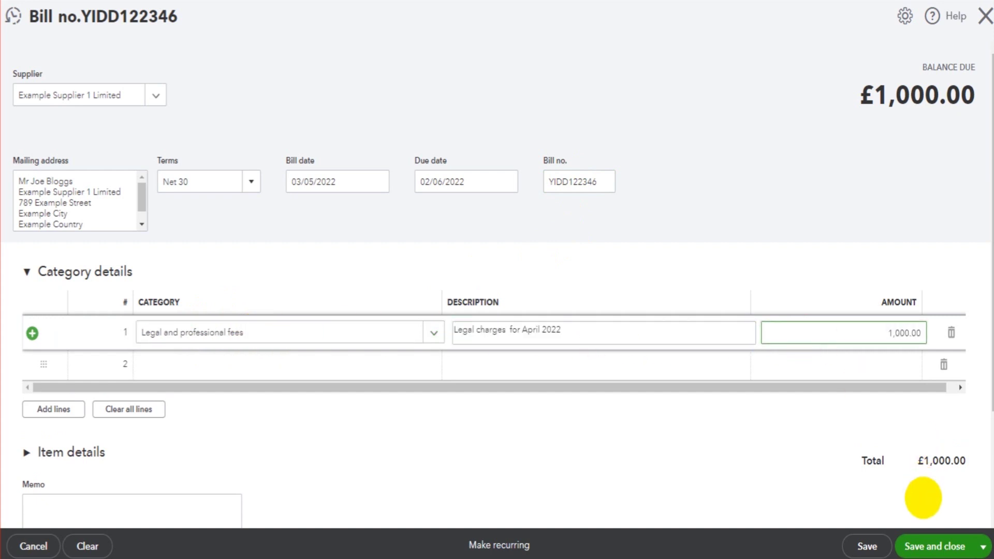
pyautogui.click(924, 543)
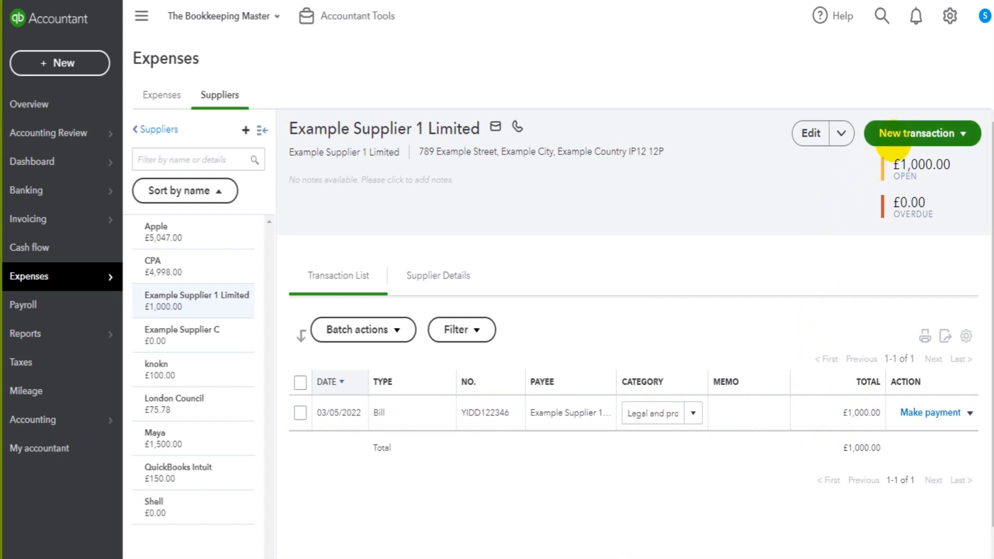
# Start a new bill and discard it, returning to the supplier's list showing the £1,000.00 bill.
pyautogui.click(904, 133)
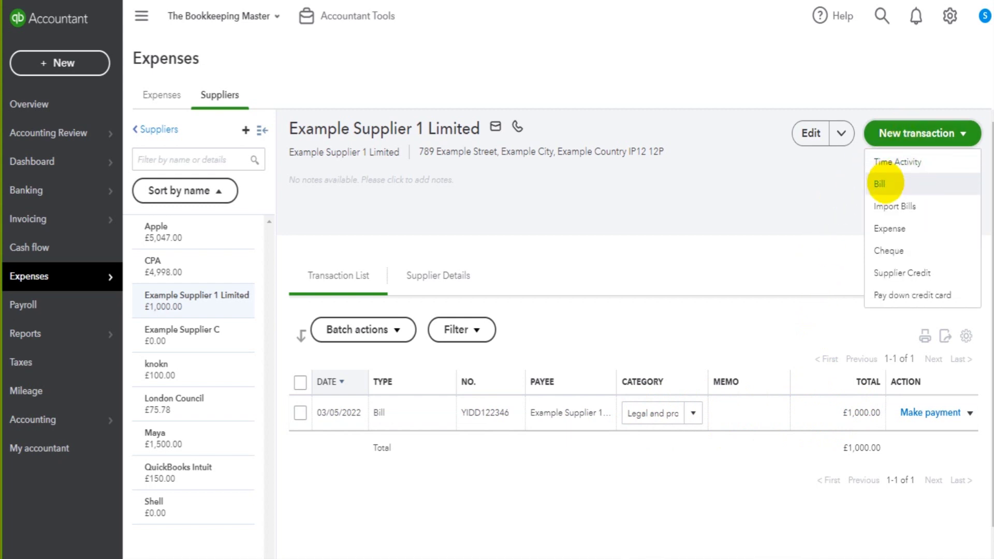
pyautogui.click(883, 182)
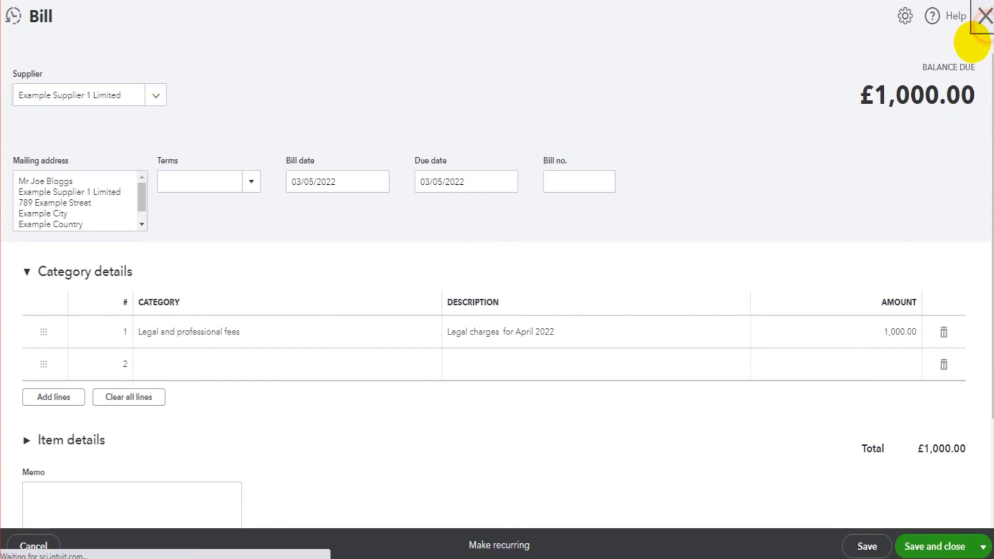
pyautogui.click(985, 16)
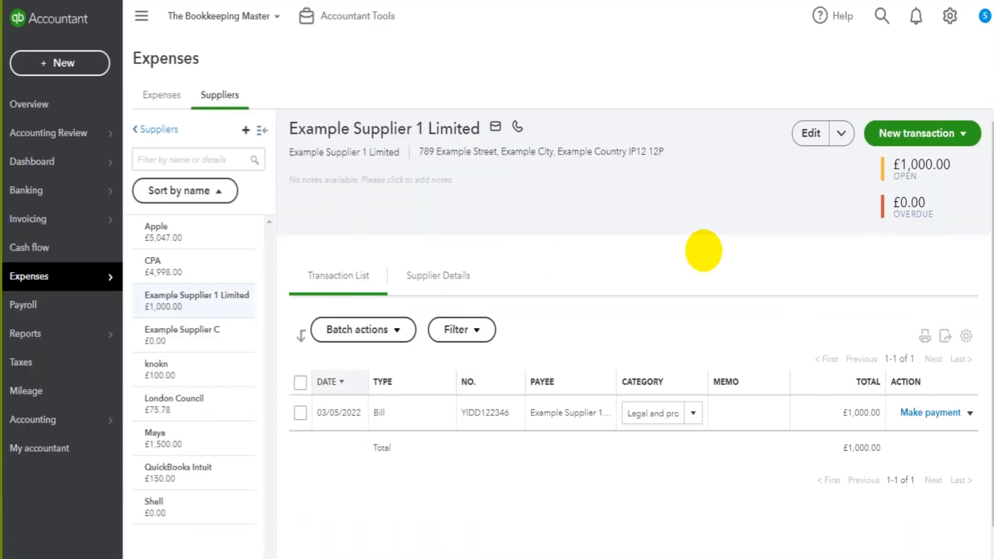